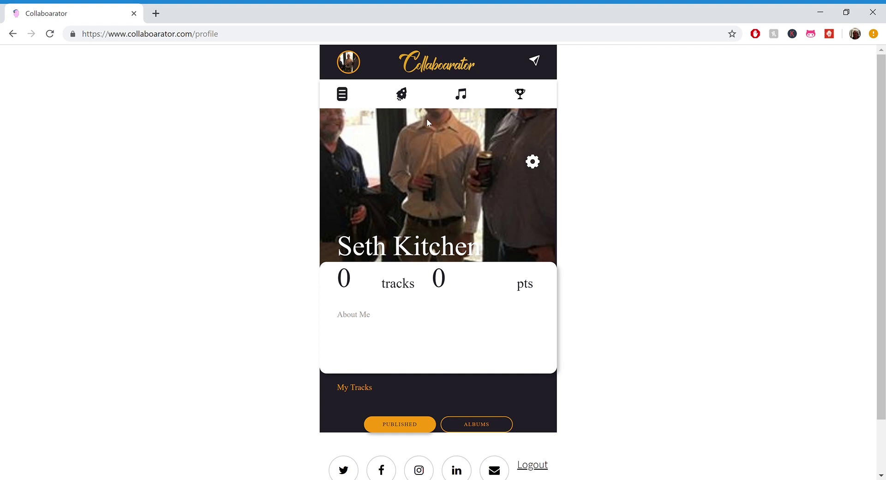
- Open the music editor and import an audio recording as a new track
click(461, 96)
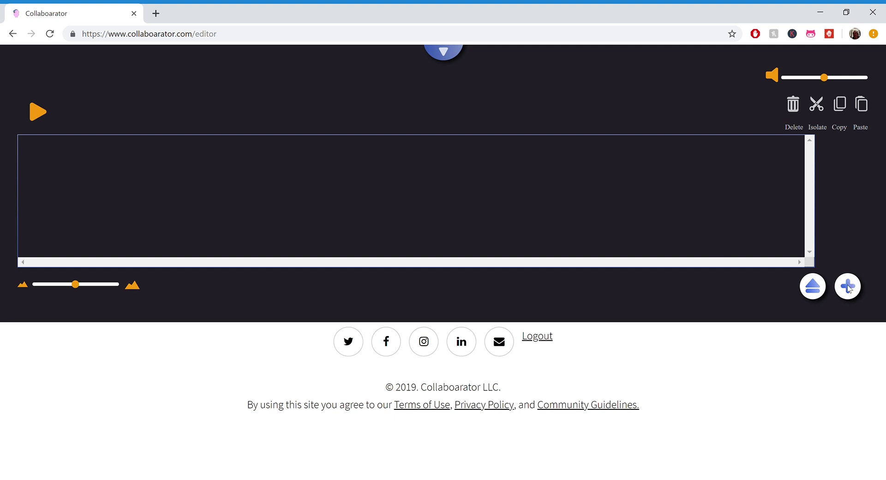
click(848, 286)
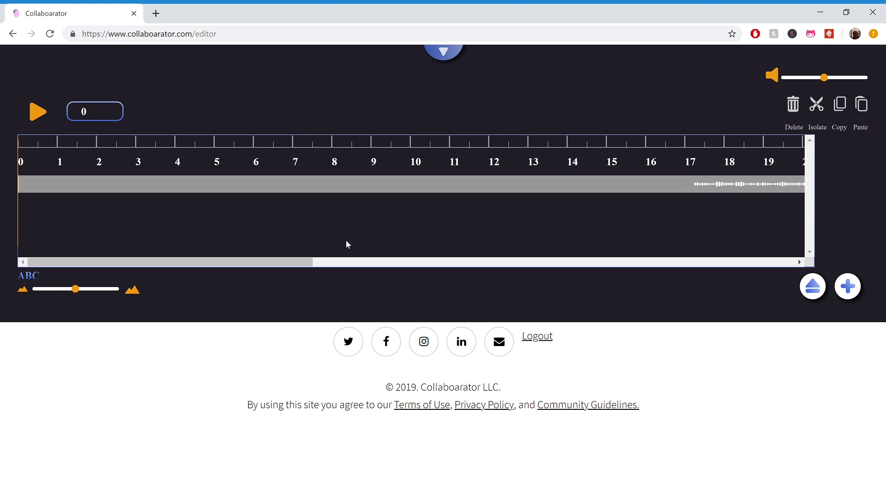
- Play the first few seconds of the imported track, then pause playback
mouse_move(273, 260)
mouse_down()
mouse_move(291, 259)
mouse_move(262, 259)
mouse_up()
click(37, 111)
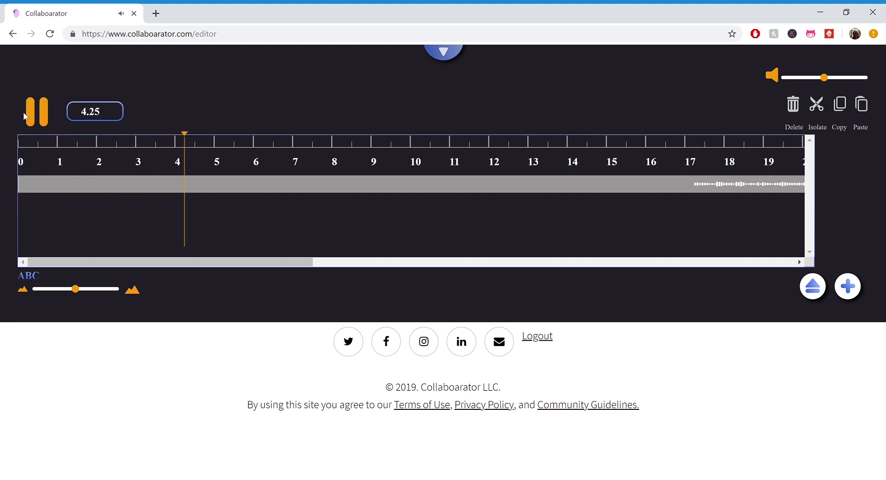
click(37, 112)
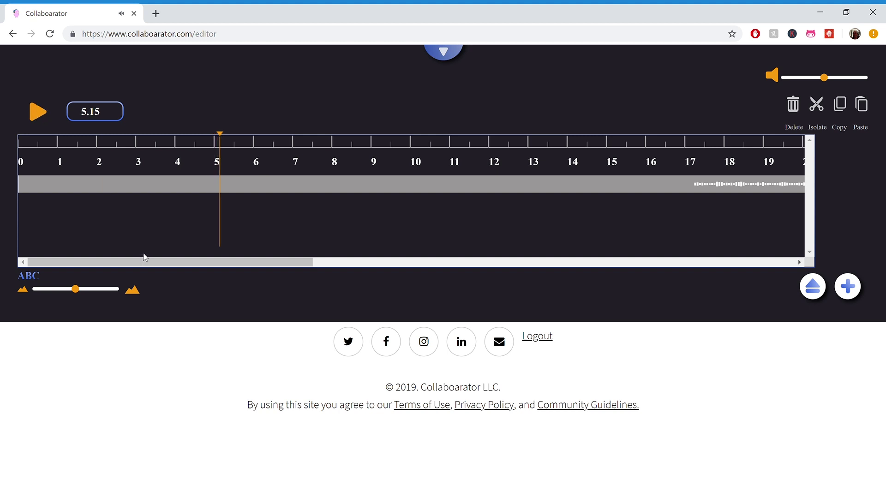
- Select the track from 17.2 seconds through its end and isolate that section
click(200, 186)
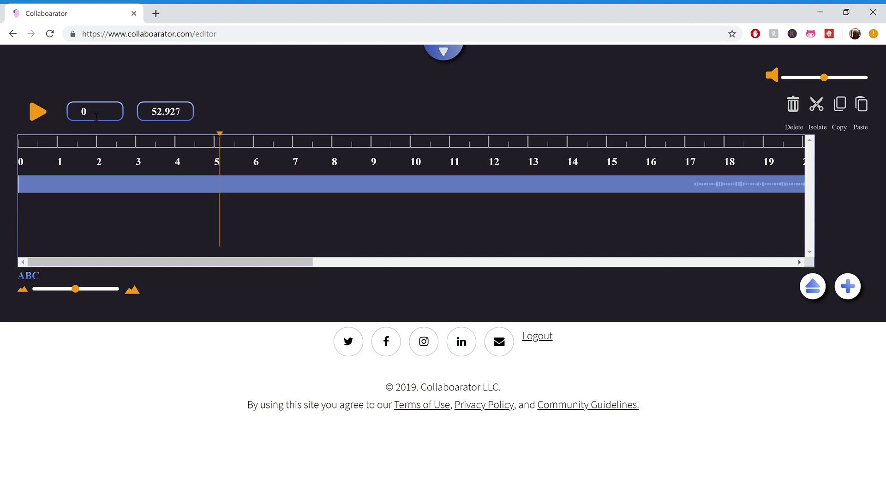
click(117, 119)
key(BackSpace)
text(17)
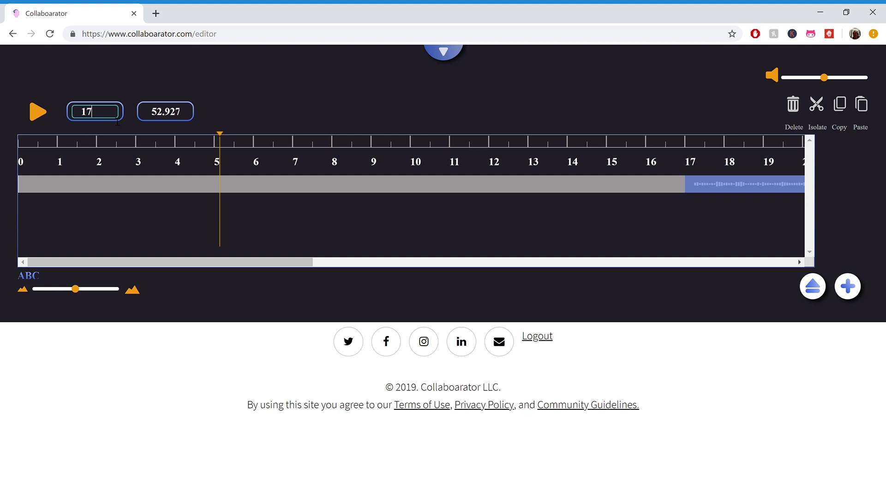
key(BackSpace)
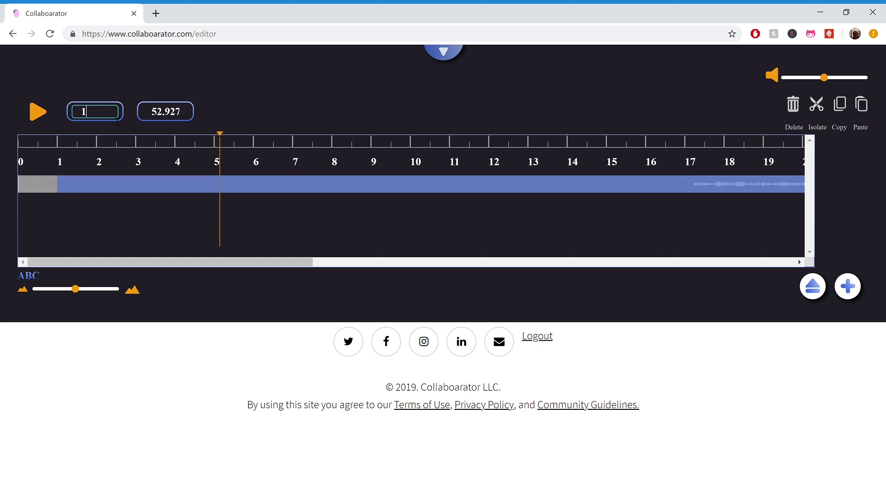
text(17.3)
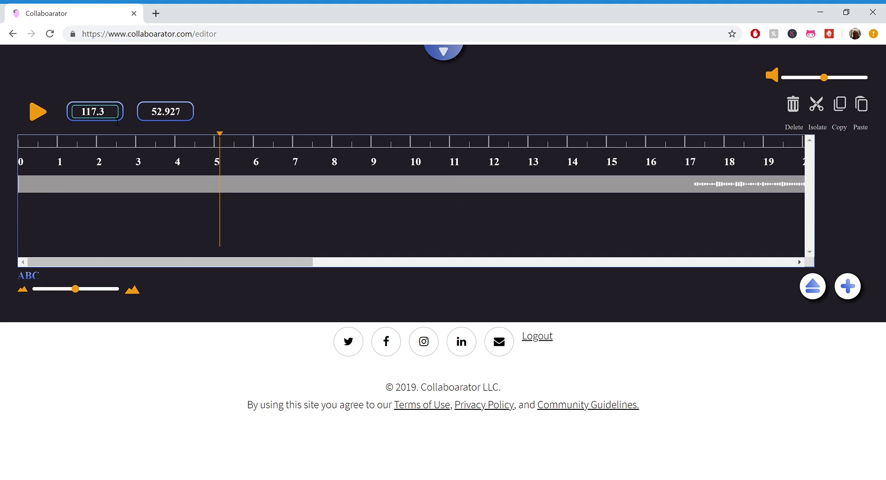
key(BackSpace)
key(BackSpace)
key(BackSpace)
key(BackSpace)
text(7.3)
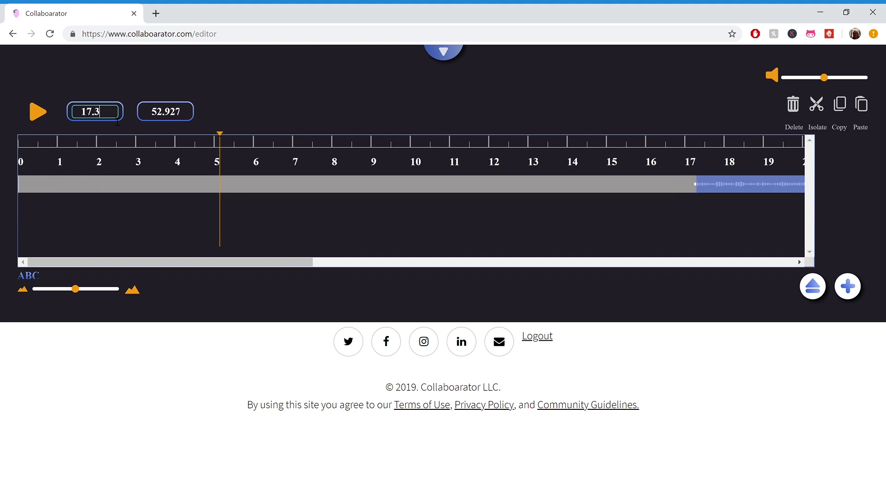
key(BackSpace)
text(2)
click(816, 107)
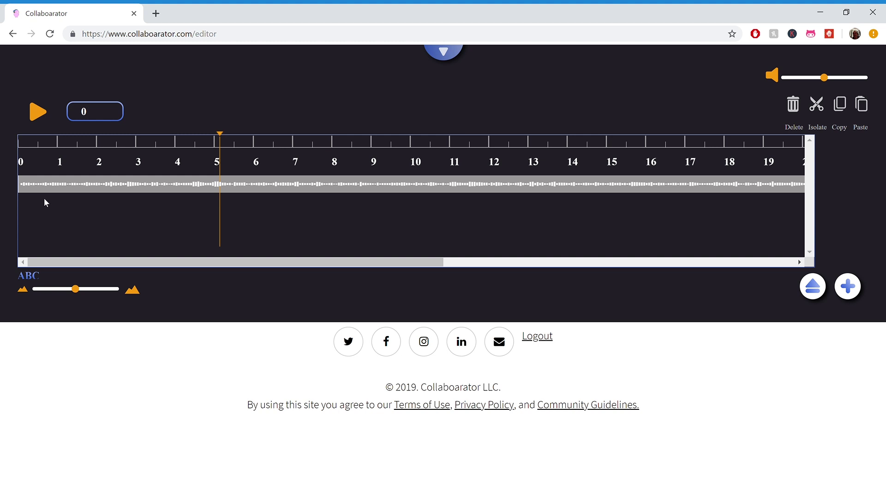
- Return the playhead to about the start of the trimmed track and play its first few seconds
click(23, 203)
click(20, 203)
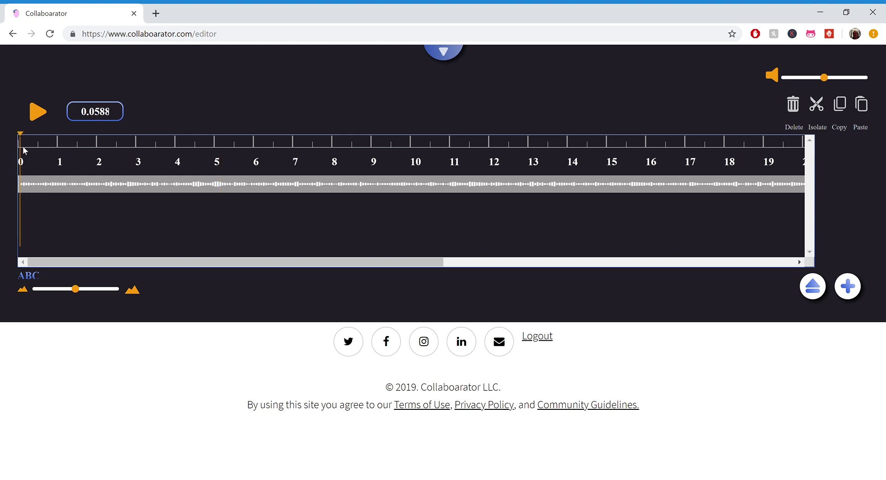
click(32, 115)
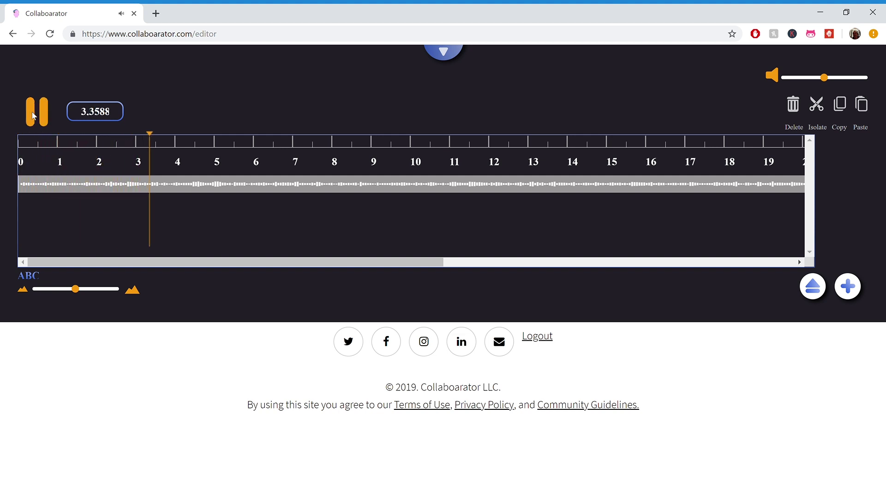
click(41, 111)
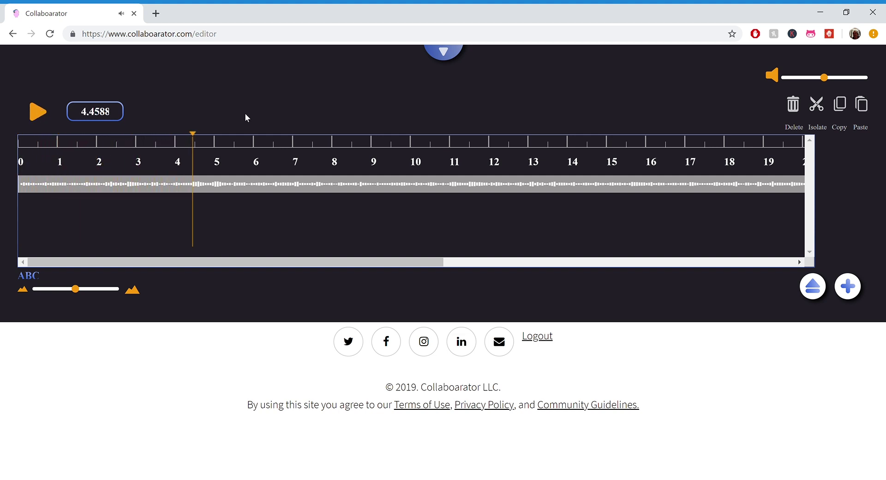
- Open the publishing form for the mix and name the track "Piano Ballad"
click(813, 287)
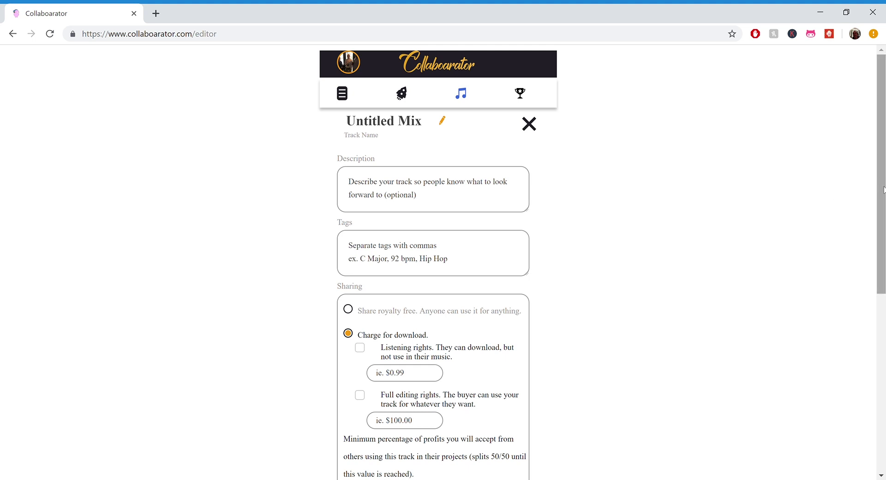
scroll(883, 189, down, 1)
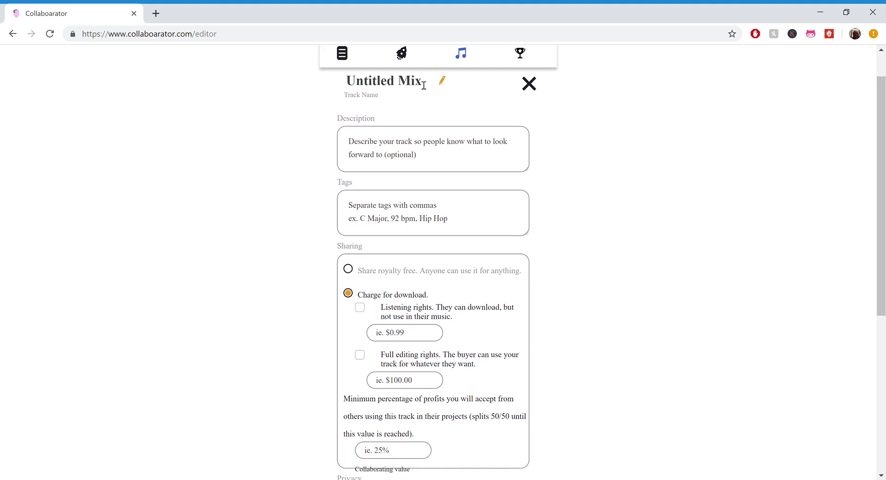
click(421, 87)
text(Piano )
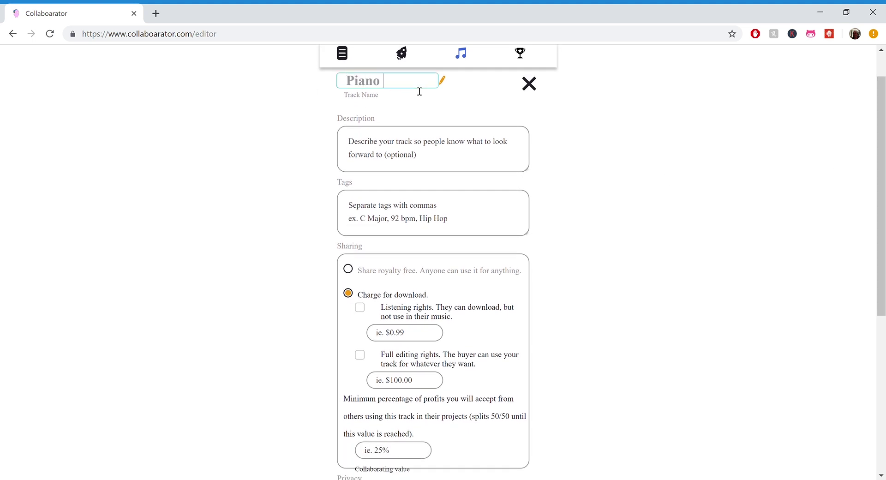
text(Ballad)
- Enter the track description "F major piano ballad. No chorus. Needs Vocals and Lyrics."
click(409, 137)
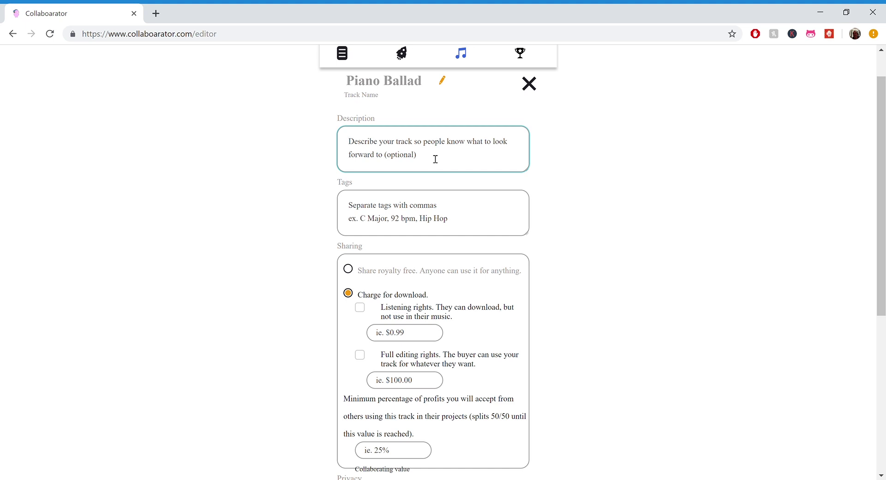
text(F major)
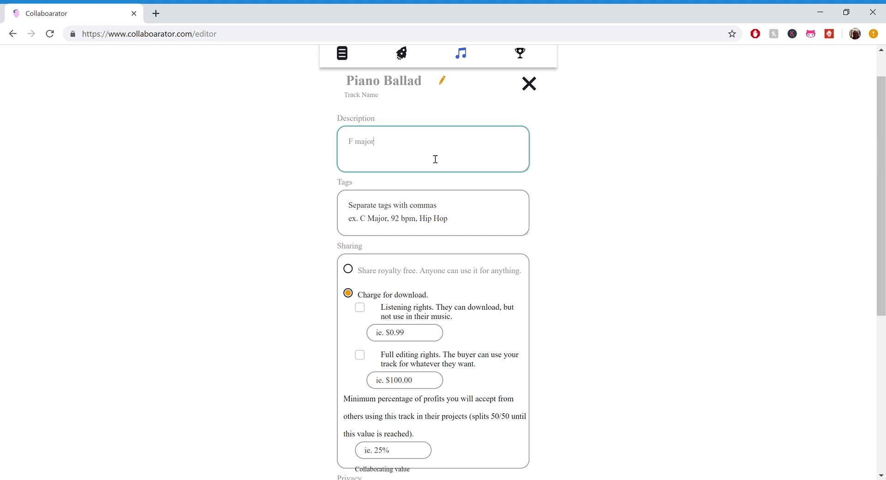
text( piano ballad. No chrus)
key(BackSpace)
key(BackSpace)
key(BackSpace)
text(orus. Needs vo)
key(BackSpace)
key(BackSpace)
text(Vocals and )
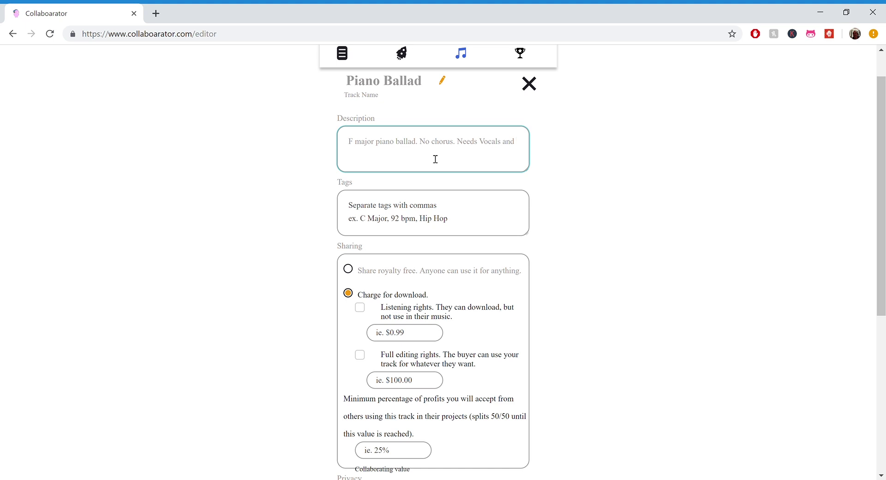
text(Lyrics.)
- Tag the track with "Fmajor, F, Piano, Ballad"
click(421, 204)
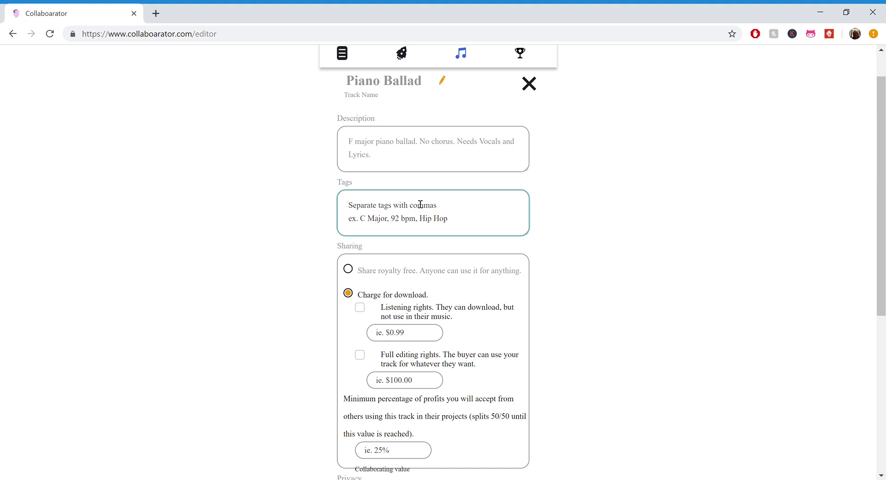
text(F )
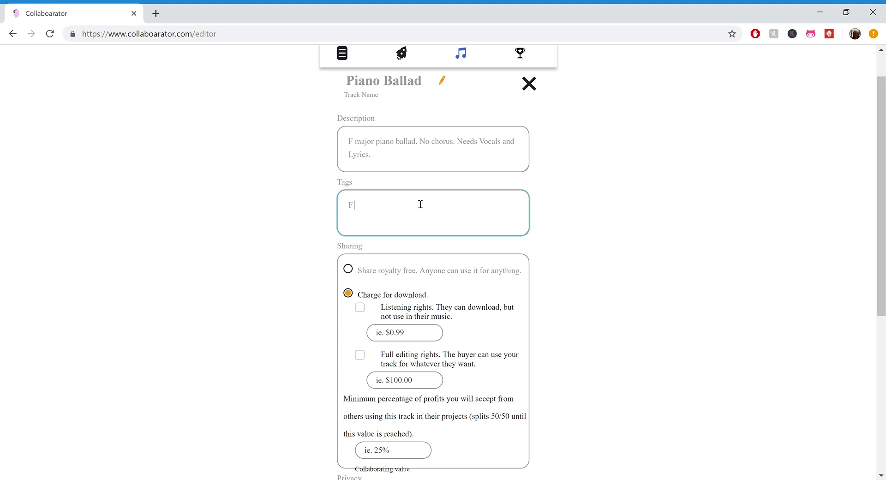
text(major)
key(BackSpace)
key(BackSpace)
key(BackSpace)
key(BackSpace)
key(BackSpace)
key(BackSpace)
text(major, F, Piano,)
text(Ballad)
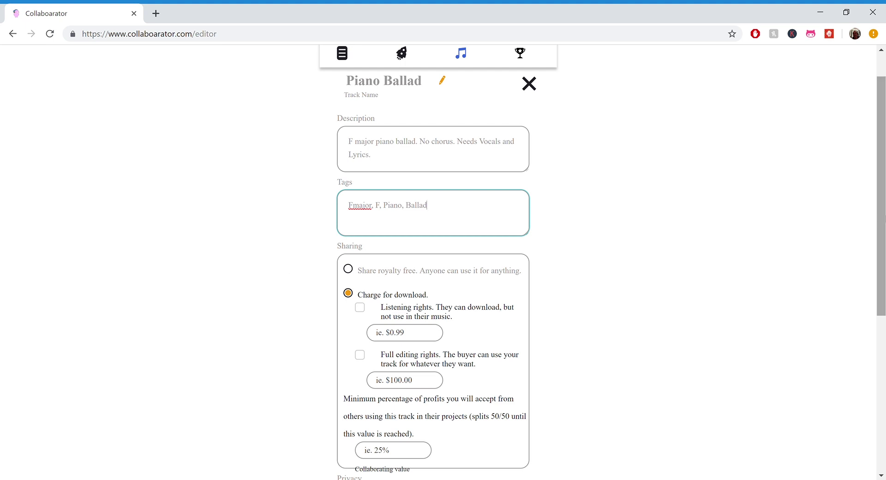
- Offer listening rights for $0.99 and full editing rights for $100.00, with a minimum accepted profit percentage of 25%
drag(881, 193, 881, 240)
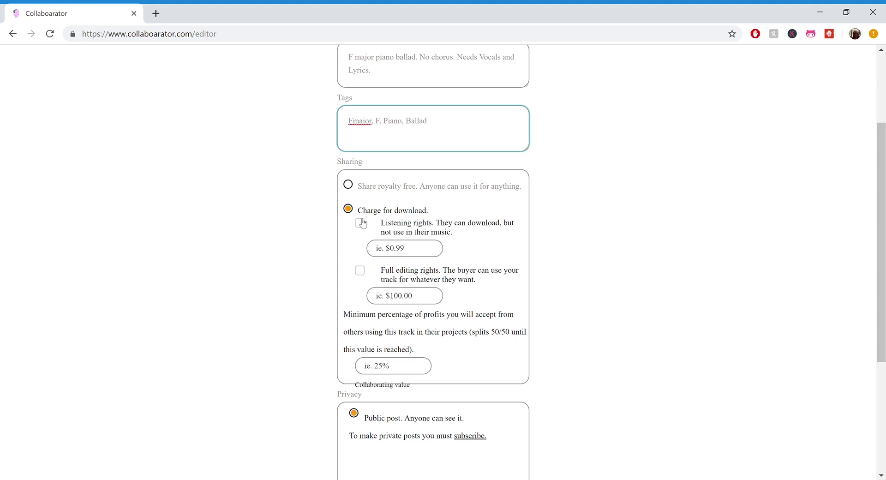
click(359, 223)
click(402, 255)
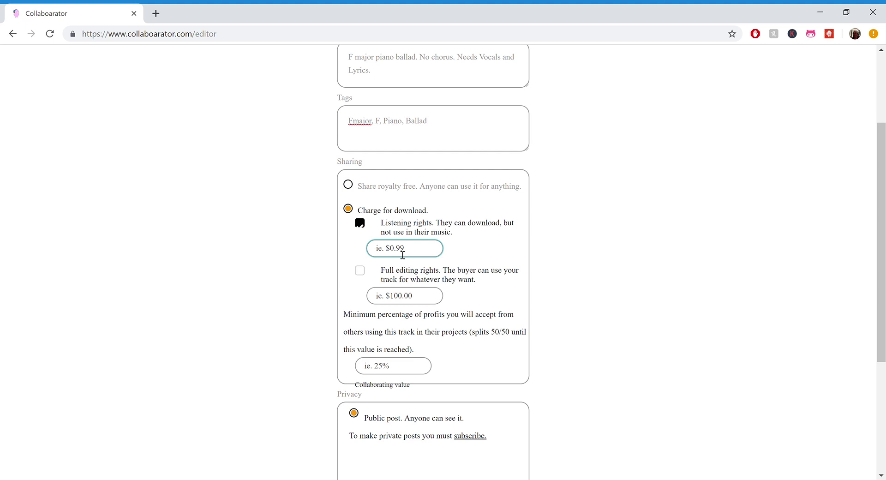
text($0.99)
click(360, 271)
click(396, 299)
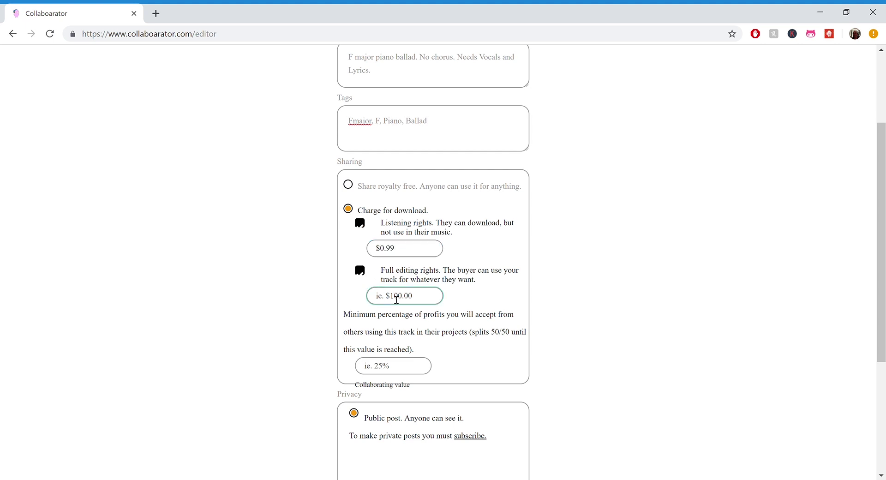
text($100.00)
click(392, 367)
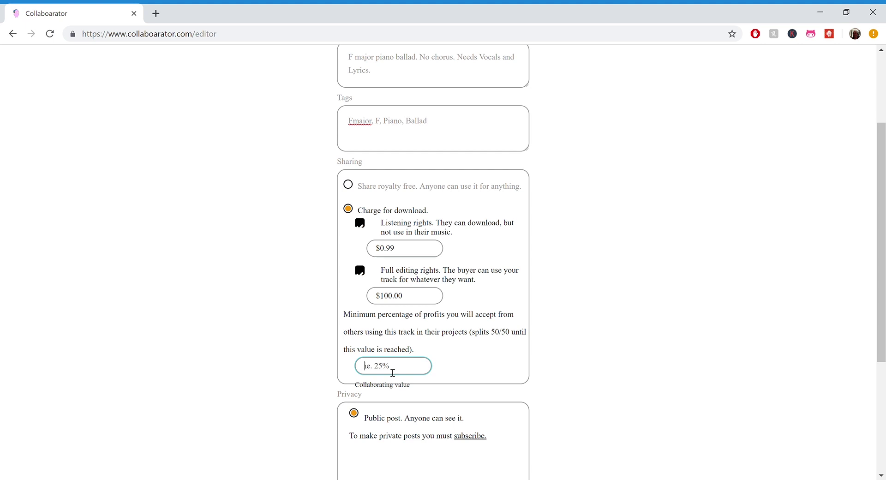
text(25%)
- Enable publishing all stems with the final track and allow collaborators to download a noisy/watermarked preview
scroll(881, 278, down, 3)
scroll(443, 262, down, 2)
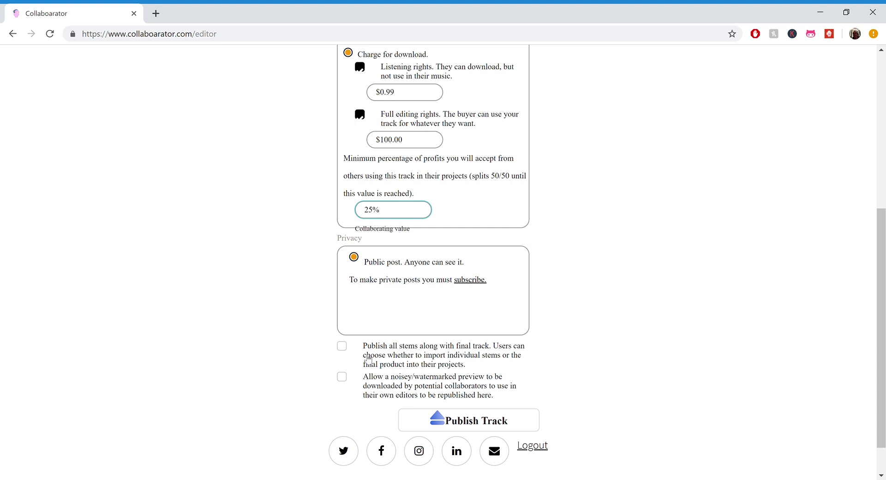
click(381, 355)
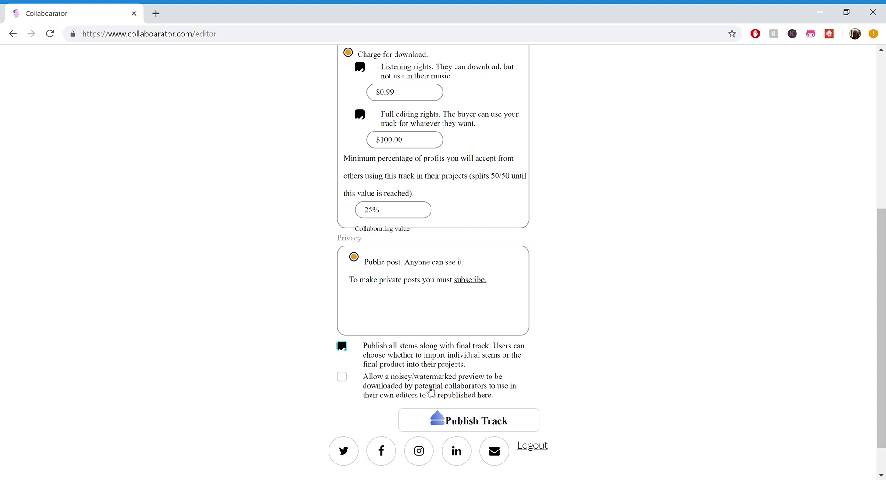
click(408, 391)
- Publish the track, dismiss the notice, and open the feed of local posts
click(463, 425)
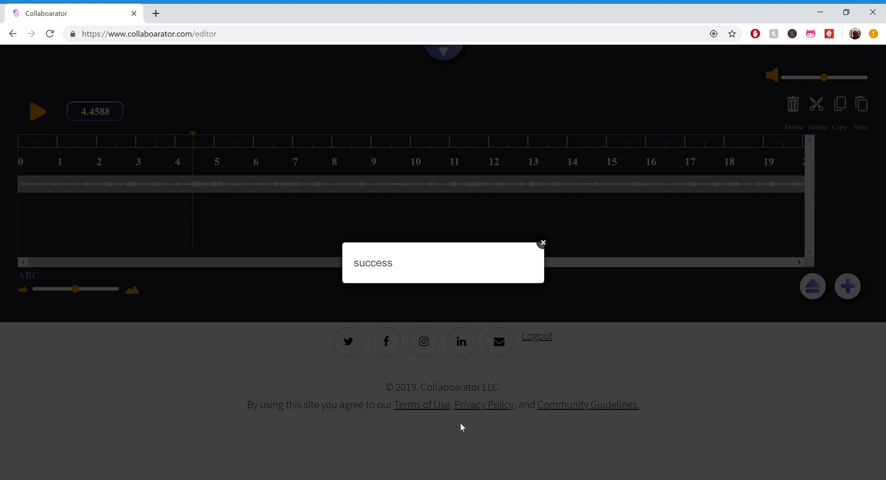
click(544, 243)
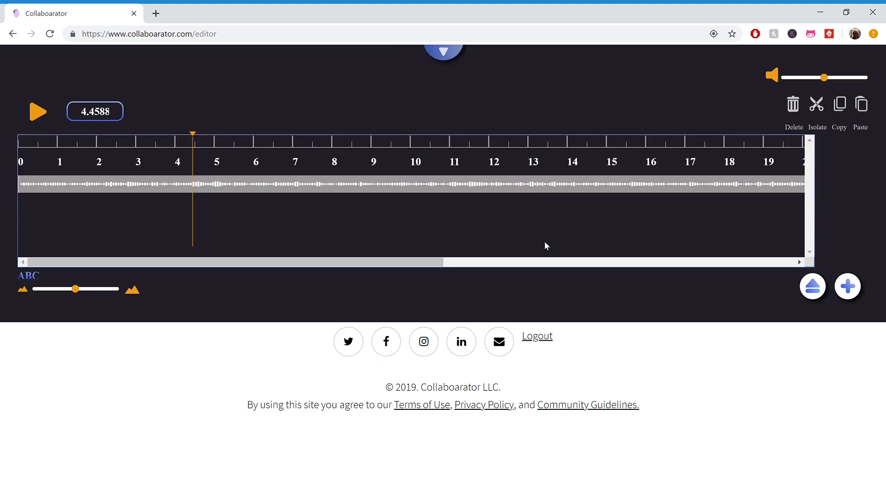
click(445, 54)
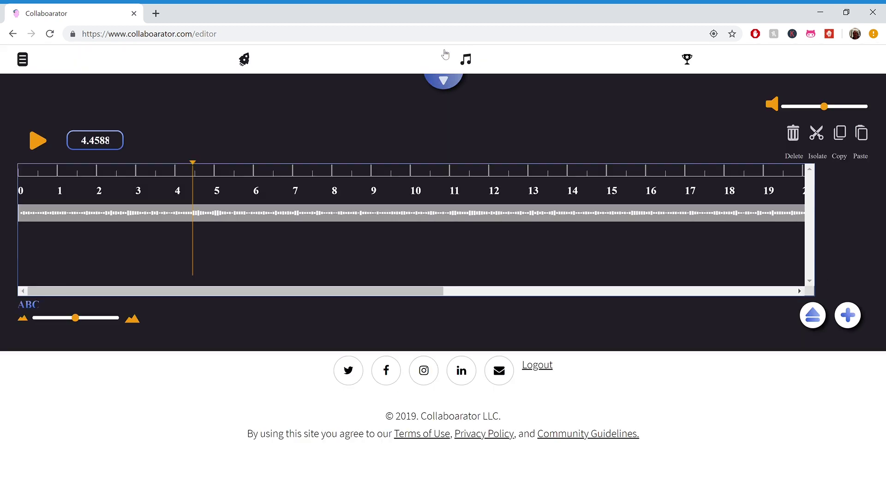
click(245, 60)
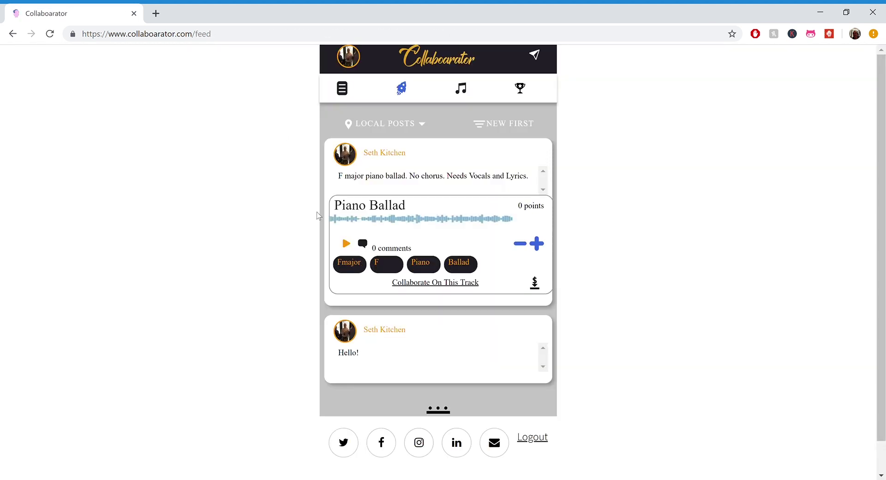